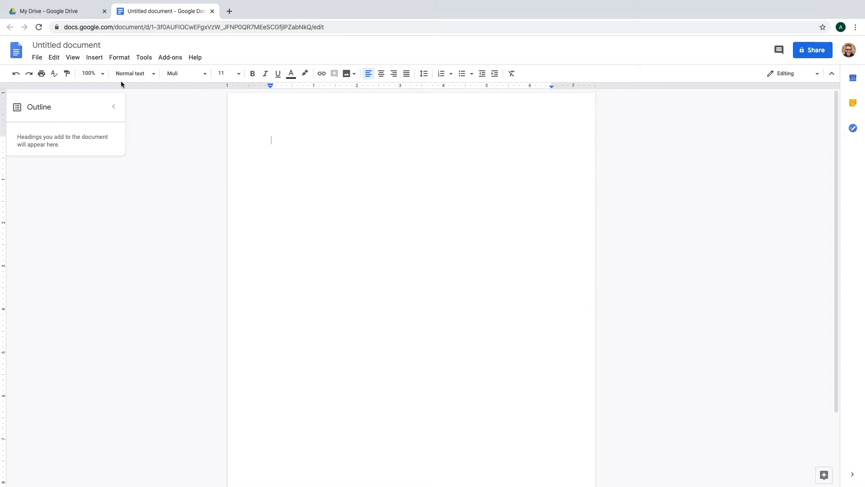
# - Insert a table with four columns and three rows into the blank document
pyautogui.click(96, 59)
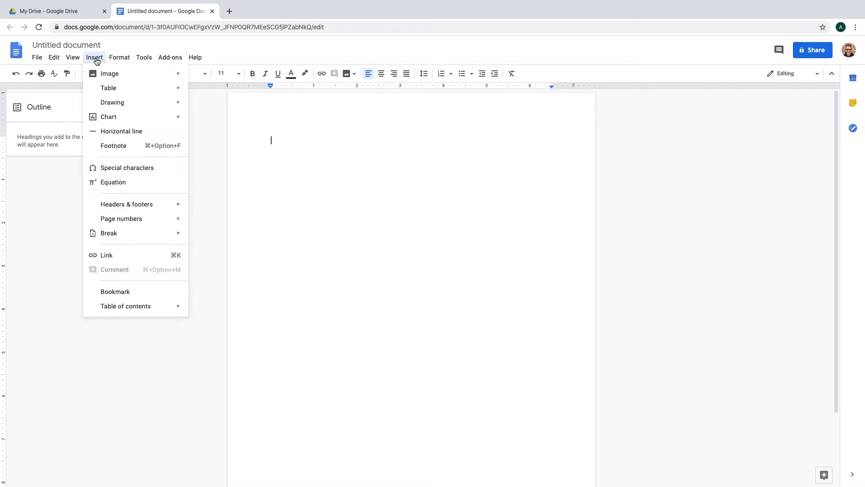
pyautogui.moveTo(168, 91)
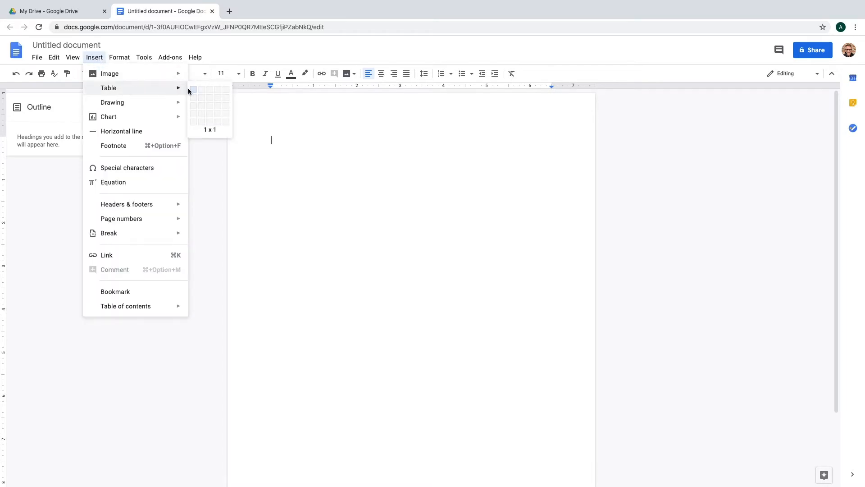
pyautogui.click(217, 107)
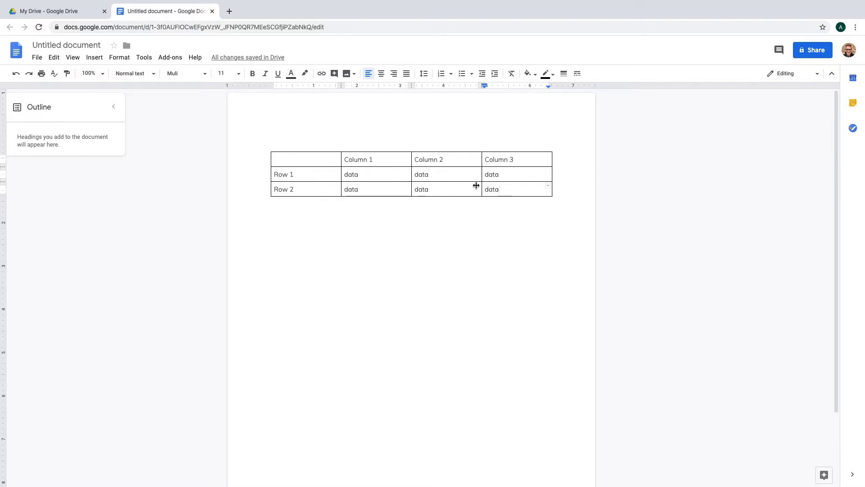
# - Make the Column 1, Column 2 and Column 3 header text bold and black
pyautogui.moveTo(344, 160); pyautogui.dragTo(519, 159)
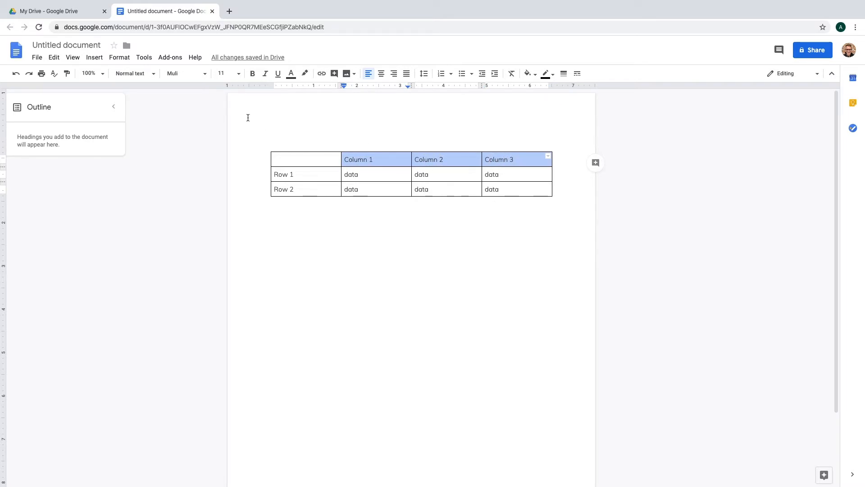
pyautogui.click(252, 74)
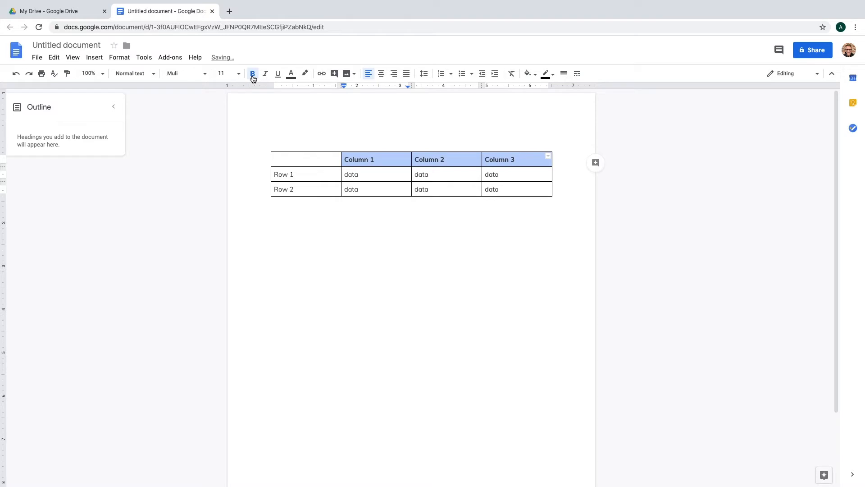
pyautogui.click(291, 74)
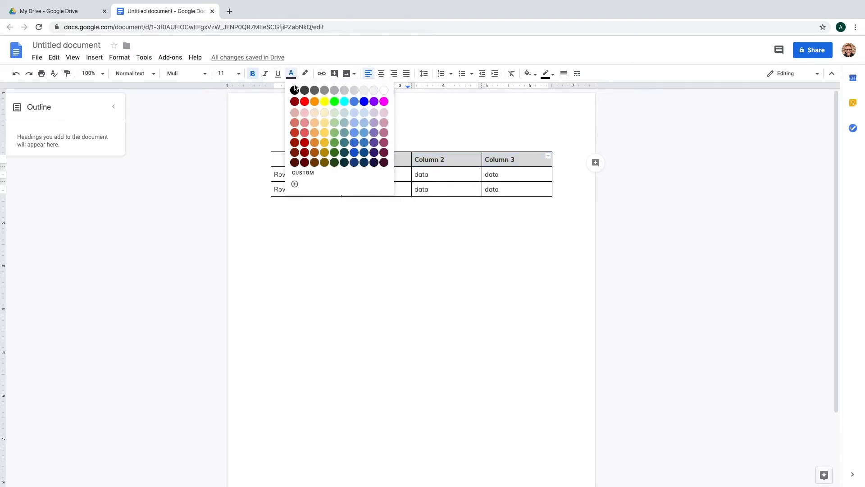
pyautogui.click(294, 90)
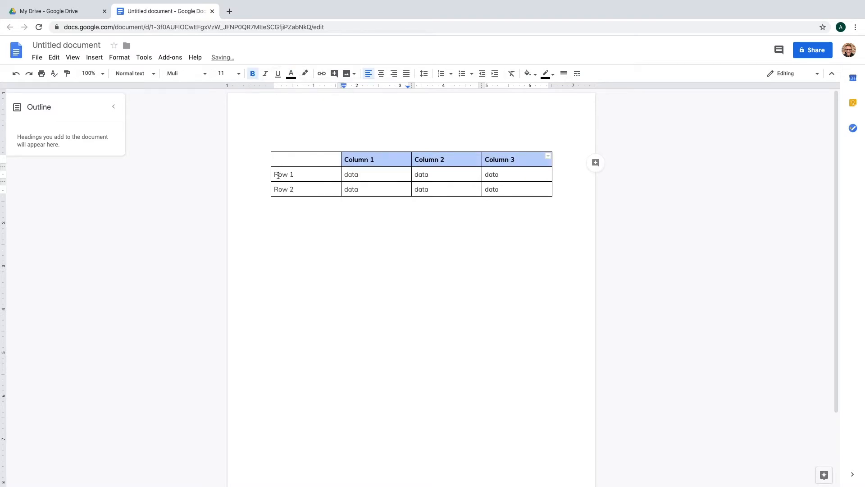
# - Make the Row 1 and Row 2 labels in the table's first column bold and black
pyautogui.moveTo(276, 175); pyautogui.dragTo(303, 187)
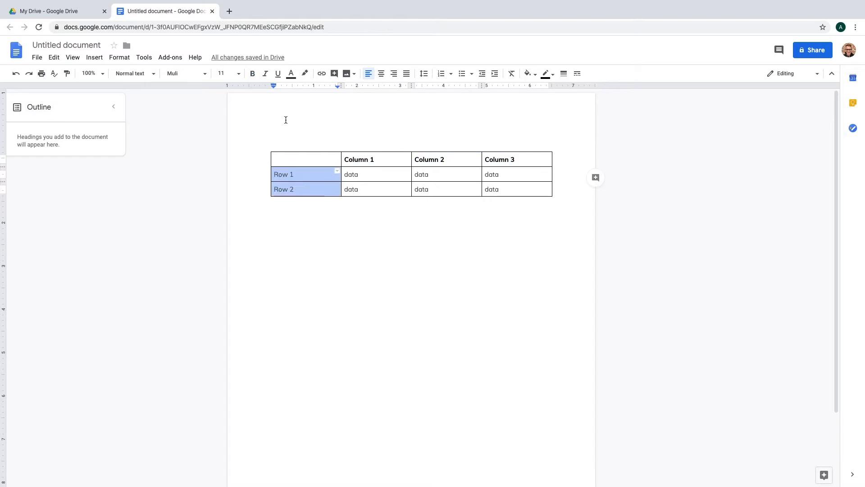
pyautogui.click(252, 77)
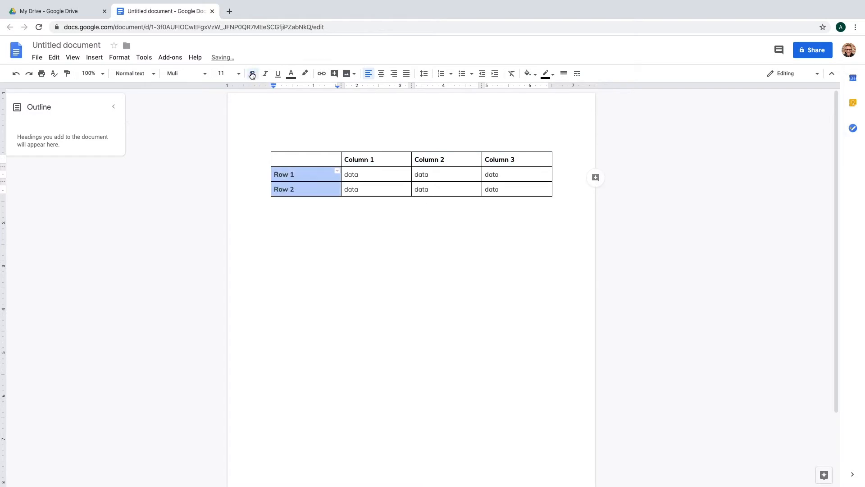
pyautogui.click(291, 74)
pyautogui.click(294, 91)
pyautogui.click(506, 190)
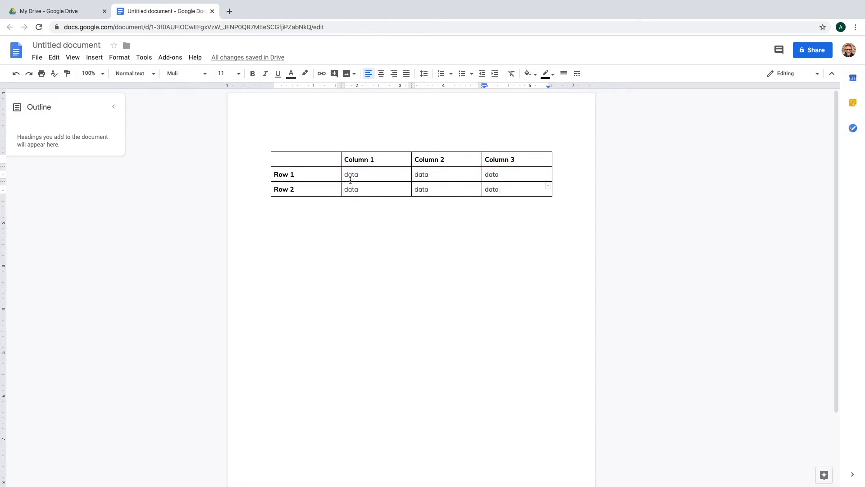
# - Set the width of all inner borders of the table to 0pt
pyautogui.moveTo(311, 164); pyautogui.dragTo(513, 188)
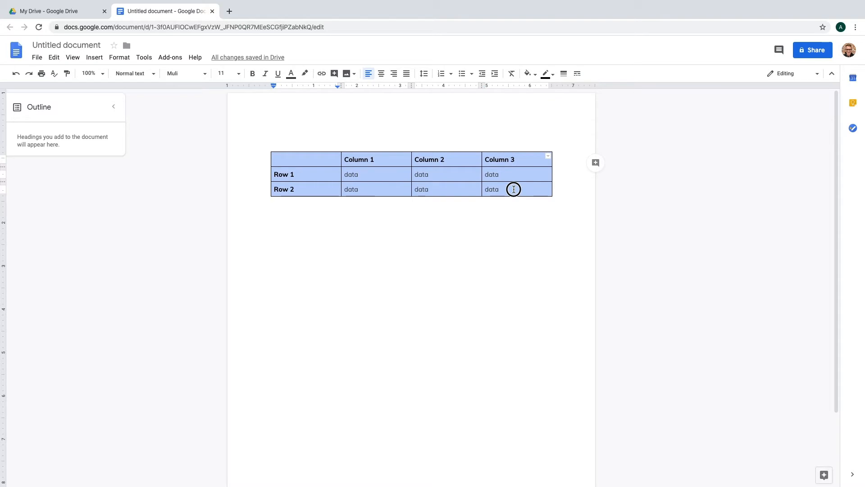
pyautogui.click(548, 156)
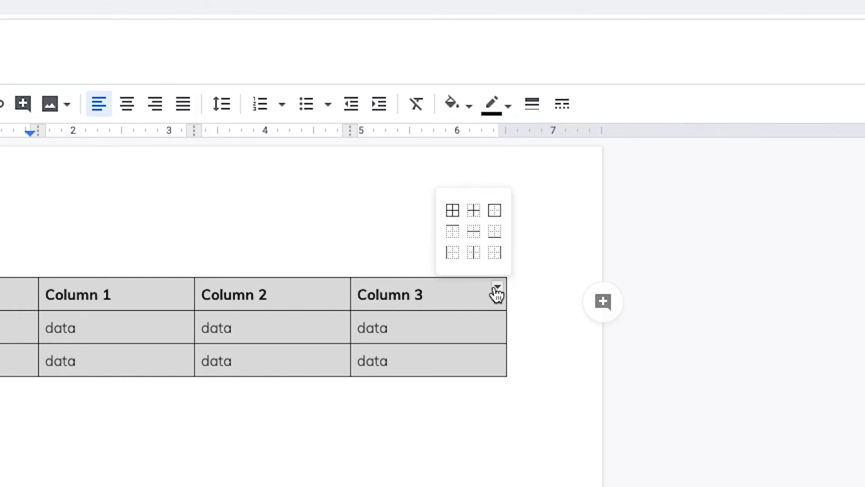
pyautogui.click(473, 209)
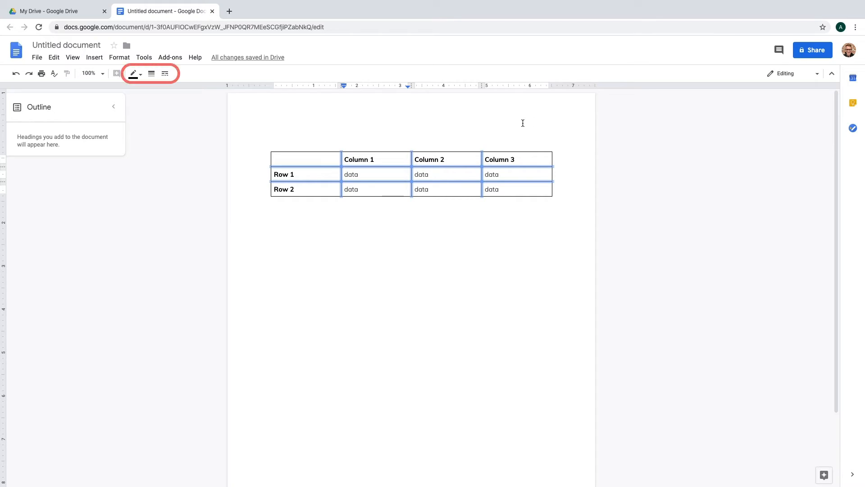
pyautogui.click(134, 74)
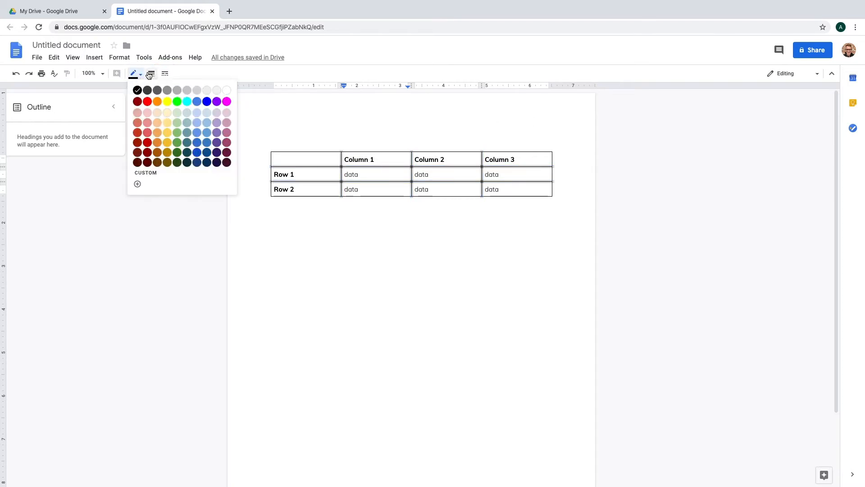
pyautogui.click(151, 74)
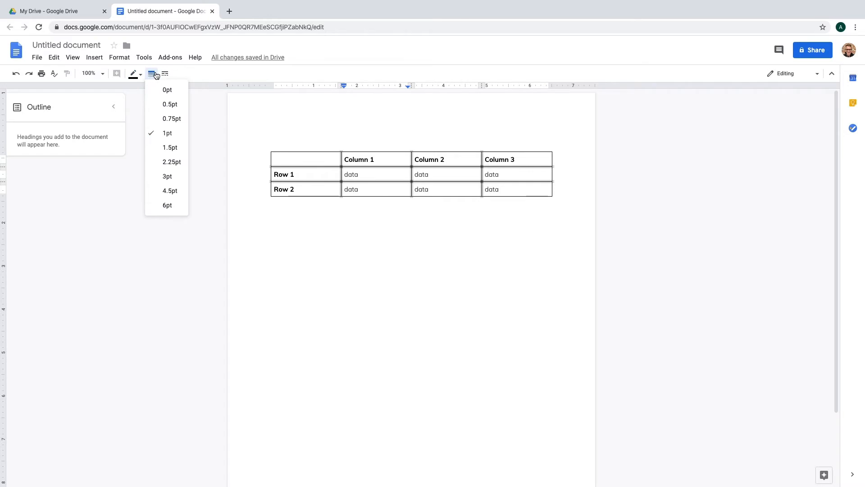
pyautogui.click(165, 74)
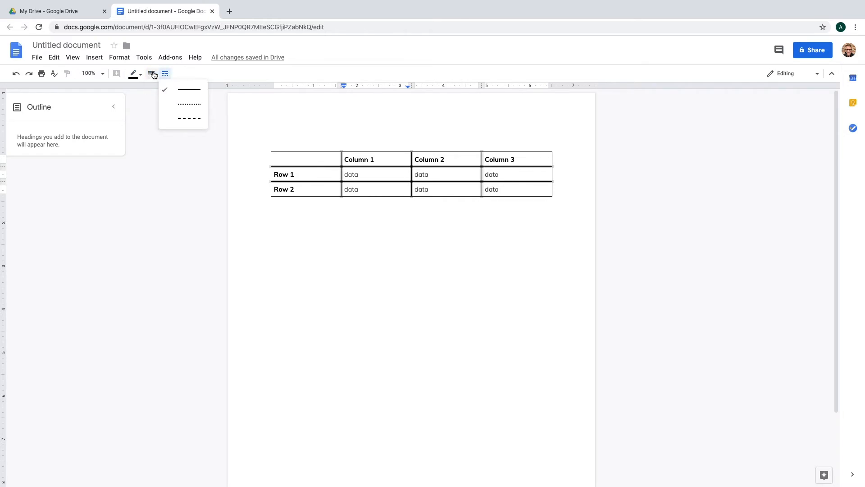
pyautogui.click(151, 74)
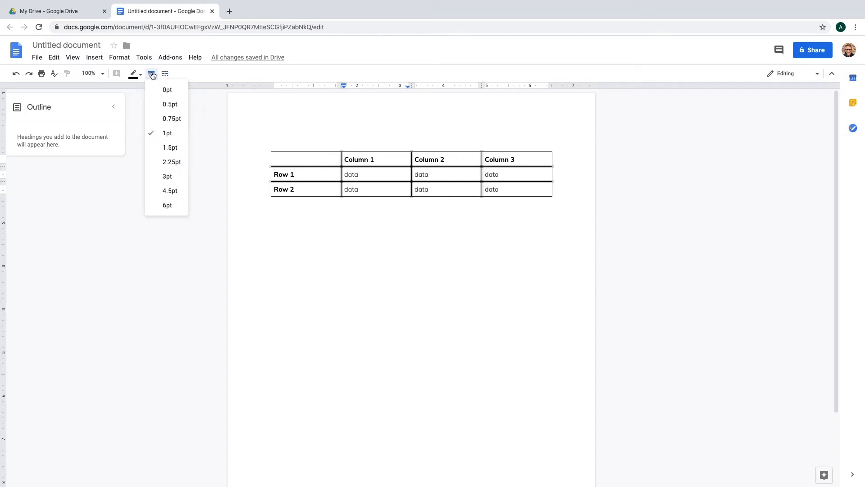
pyautogui.click(167, 90)
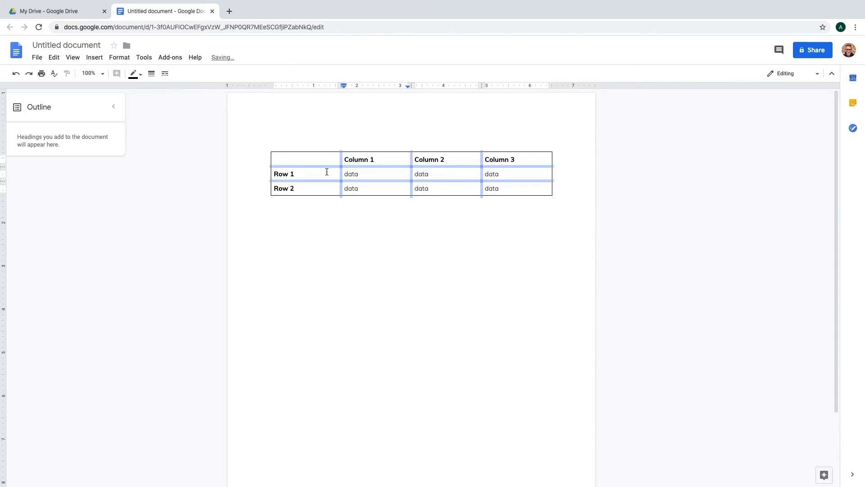
pyautogui.click(524, 190)
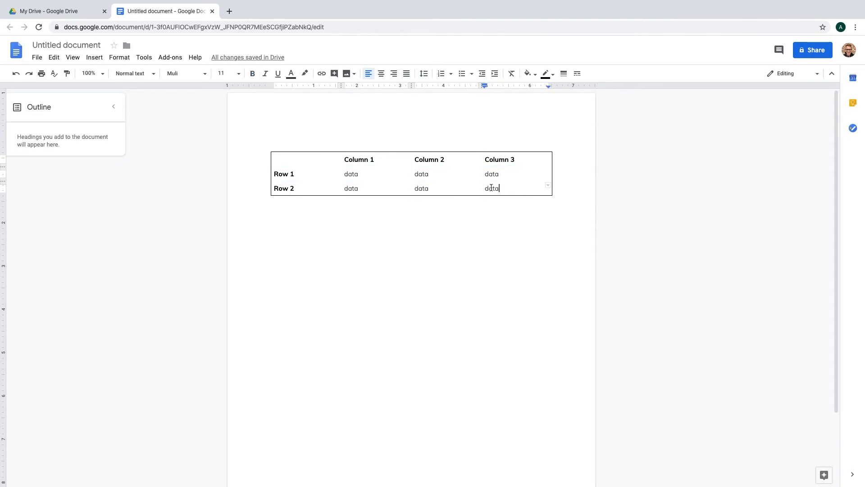
# - Set the width of the outer borders around the whole table to 0pt
pyautogui.moveTo(288, 159); pyautogui.dragTo(513, 189)
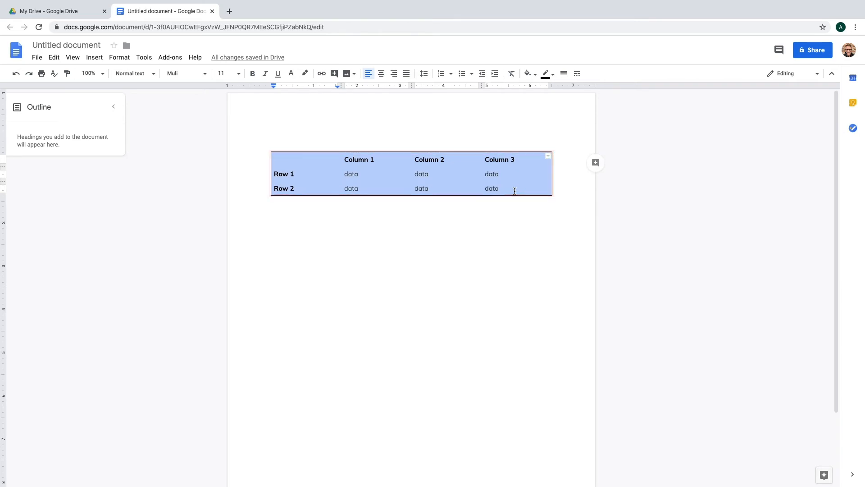
pyautogui.click(548, 157)
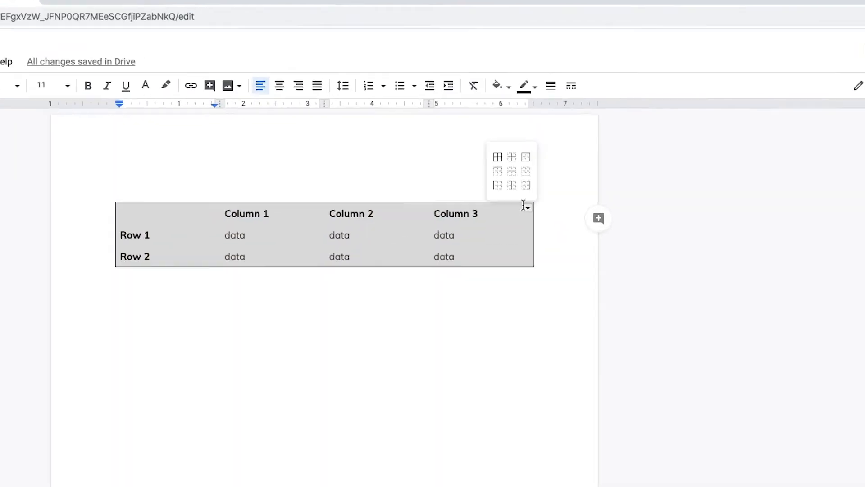
pyautogui.click(547, 124)
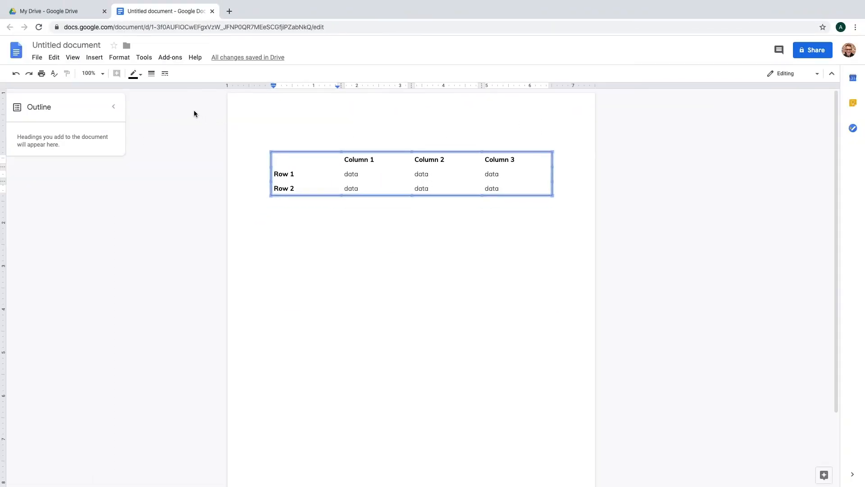
pyautogui.click(152, 74)
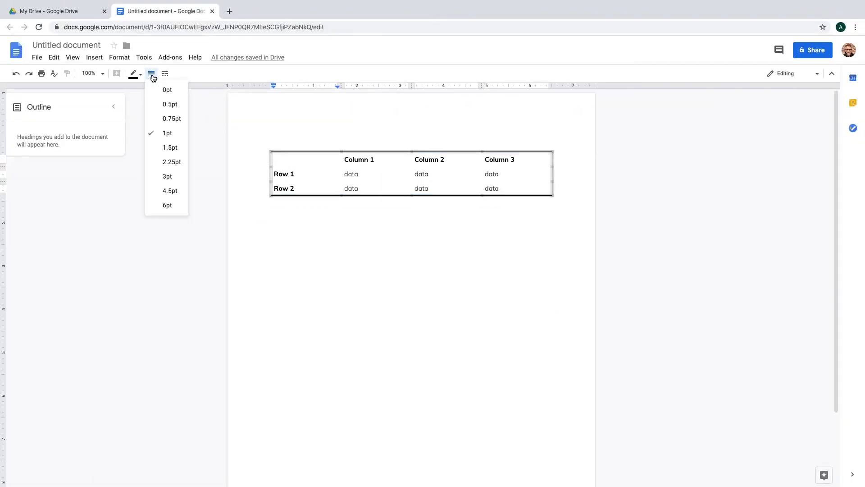
pyautogui.click(174, 90)
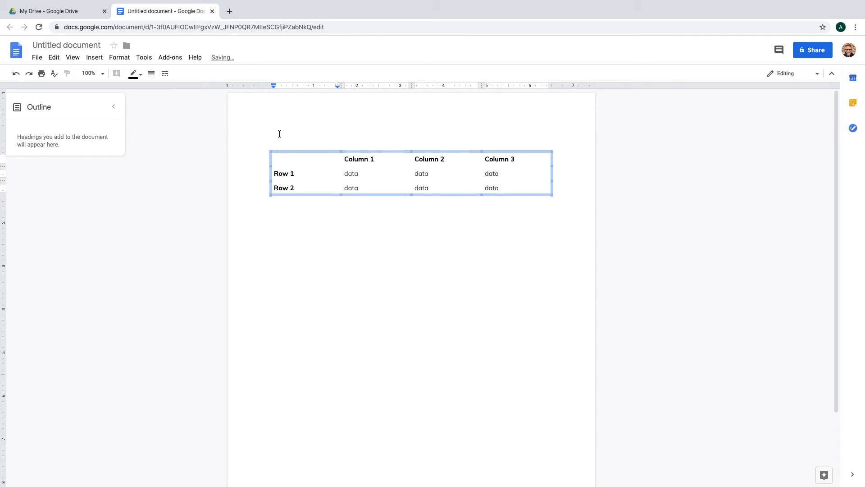
pyautogui.click(505, 187)
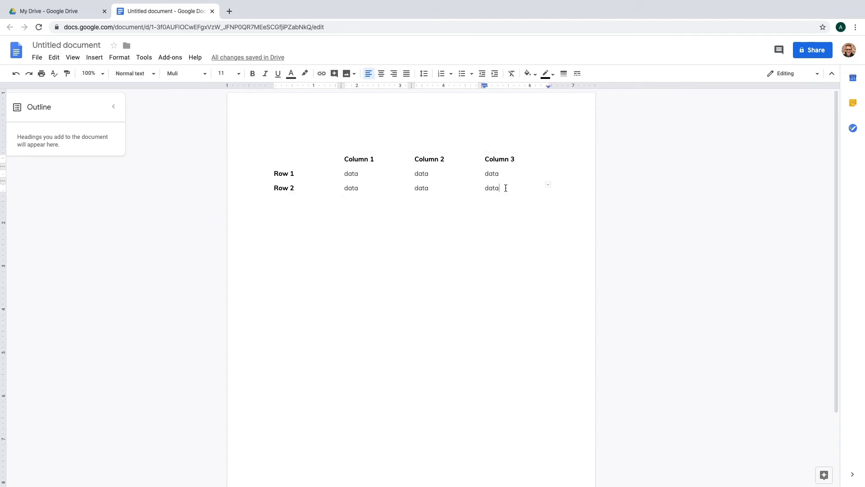
# - Give the table's header row a 1pt bottom border coloured dark grey
pyautogui.moveTo(288, 159); pyautogui.dragTo(546, 160)
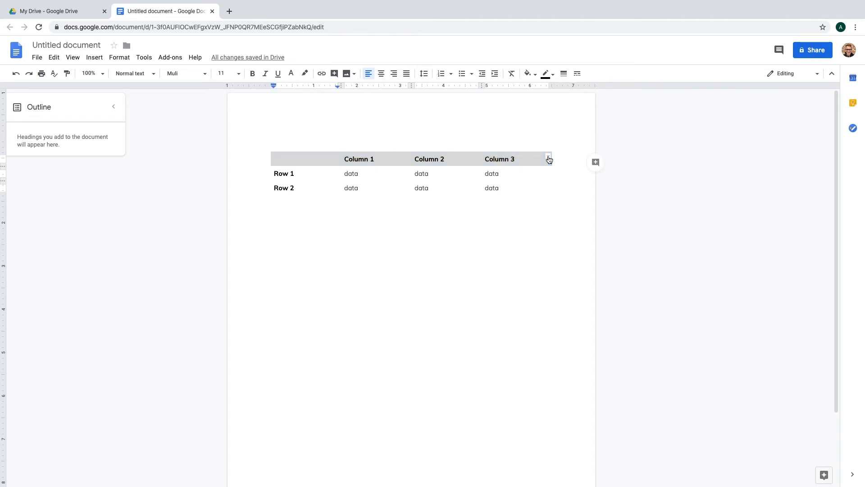
pyautogui.click(548, 158)
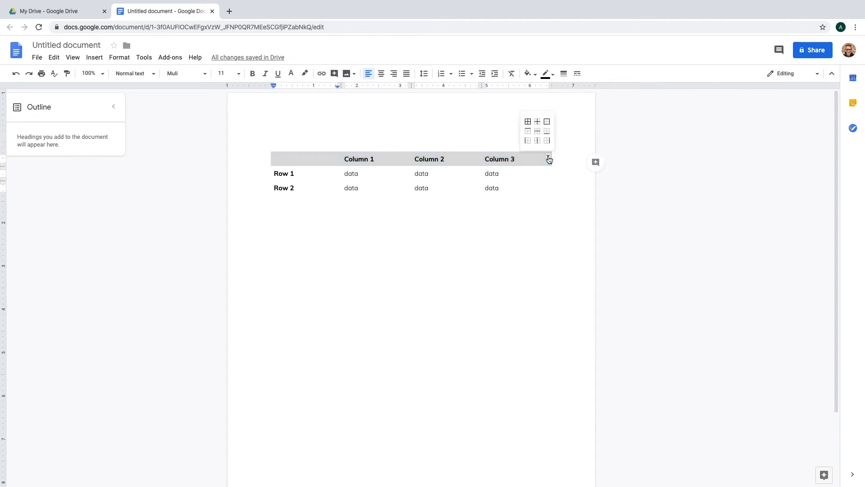
pyautogui.click(547, 132)
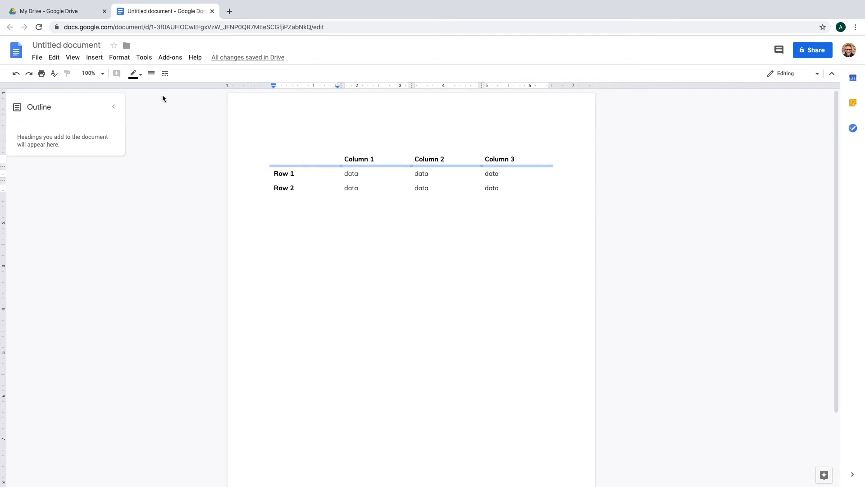
pyautogui.click(152, 74)
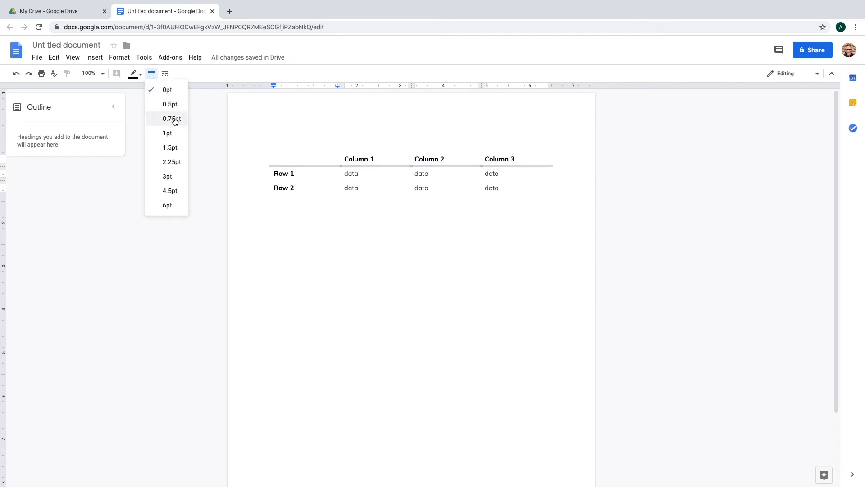
pyautogui.click(177, 132)
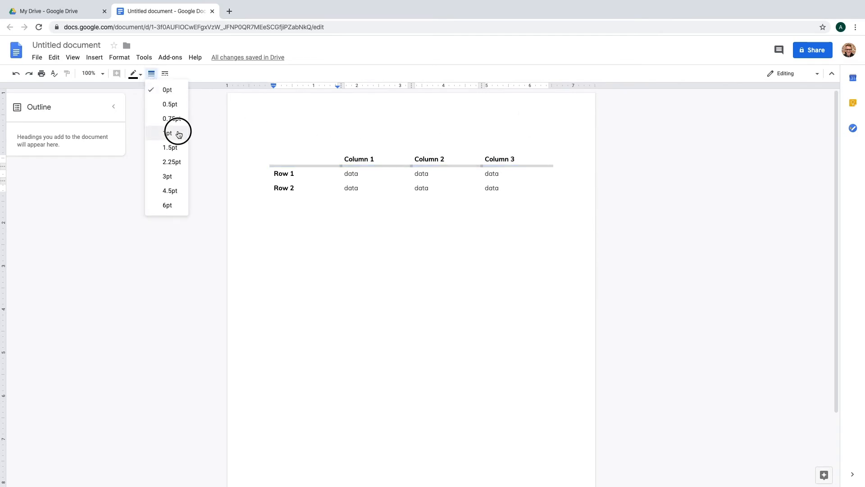
pyautogui.click(135, 83)
pyautogui.click(159, 92)
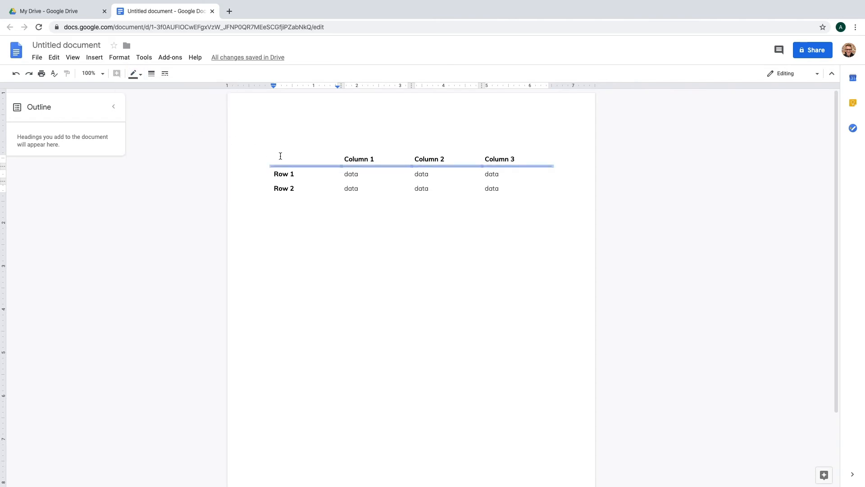
# - Give the table's first column a 1pt right border coloured dark grey
pyautogui.moveTo(280, 156); pyautogui.dragTo(301, 180)
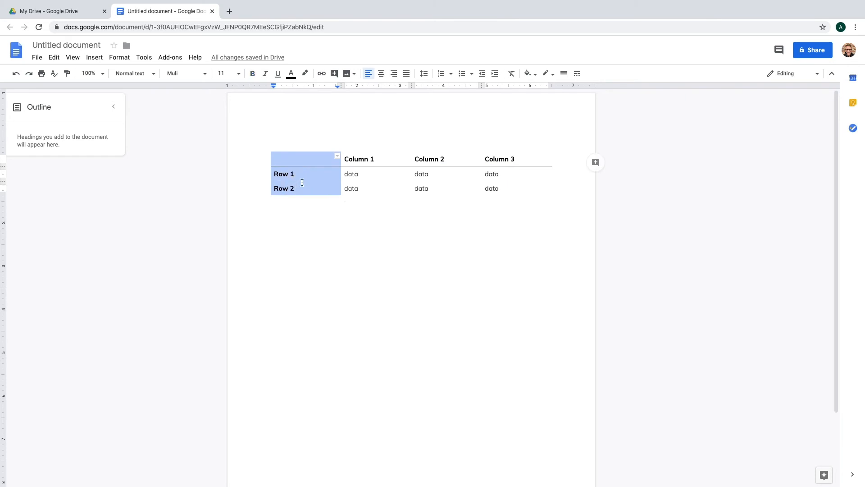
pyautogui.click(338, 156)
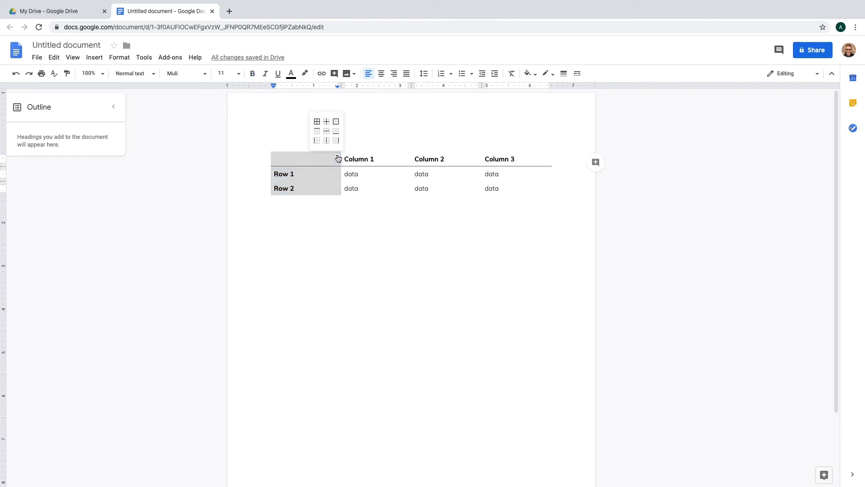
pyautogui.click(336, 141)
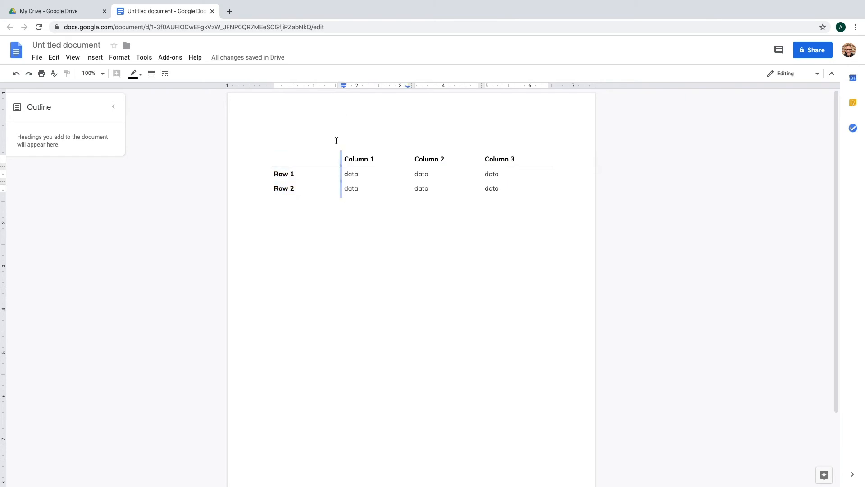
pyautogui.click(152, 74)
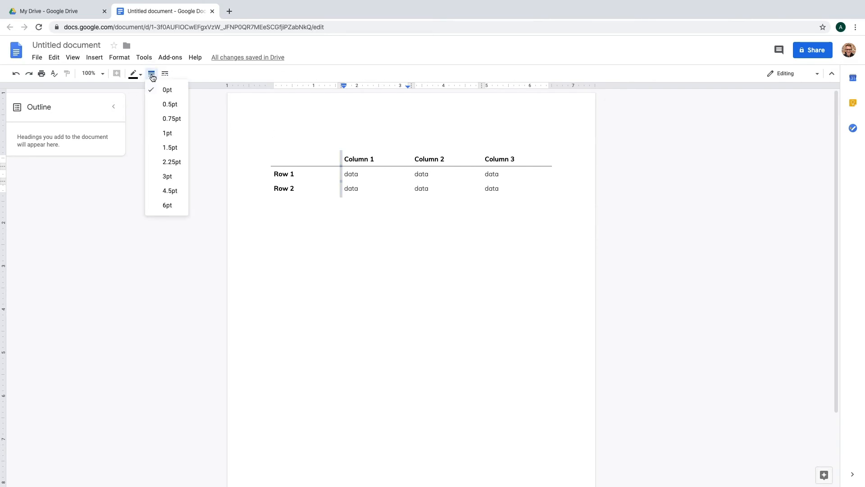
pyautogui.click(178, 132)
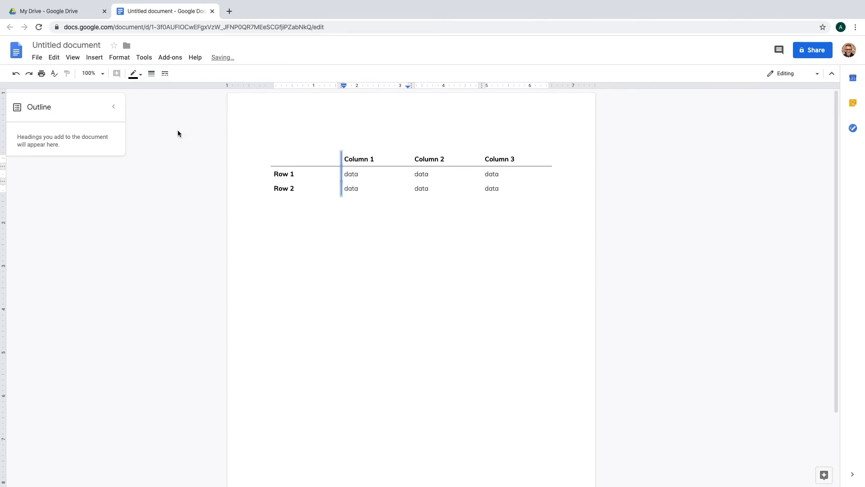
pyautogui.click(141, 79)
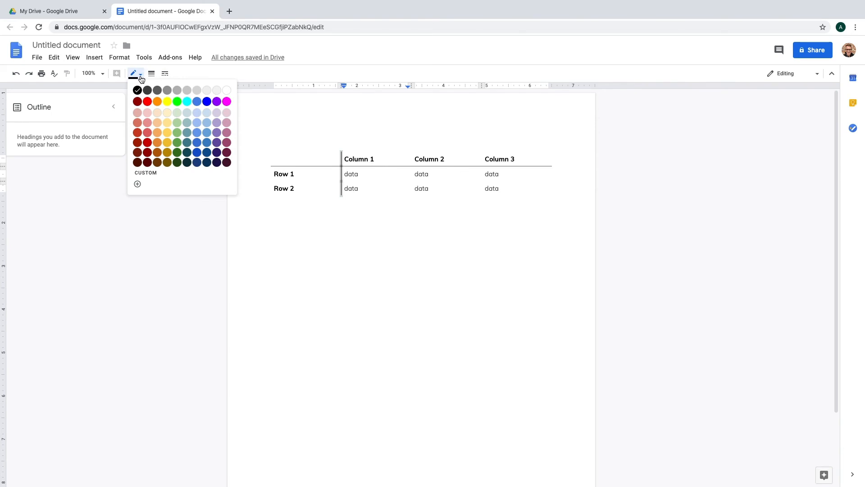
pyautogui.click(151, 91)
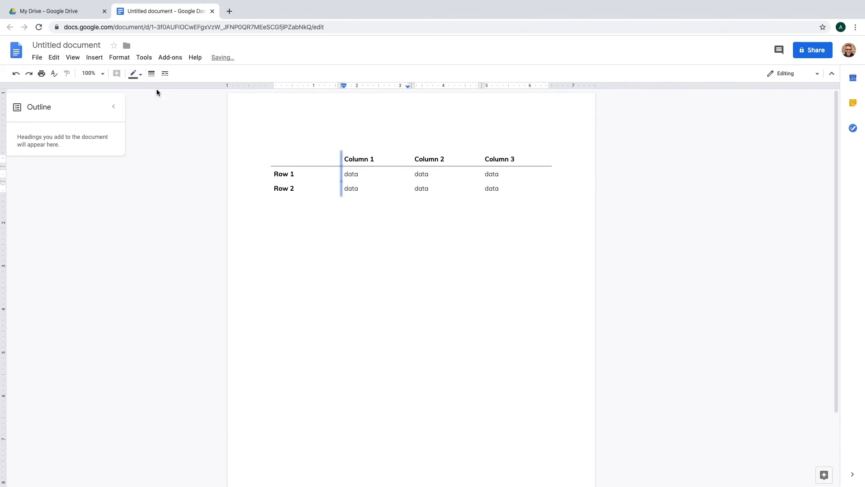
pyautogui.click(506, 189)
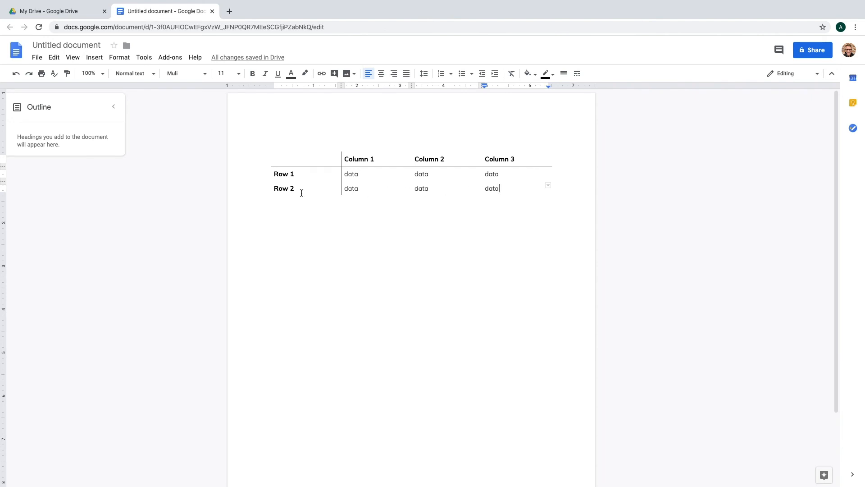
# - Fill the background of the whole Row 2 row with light blue
pyautogui.moveTo(274, 189); pyautogui.dragTo(505, 188)
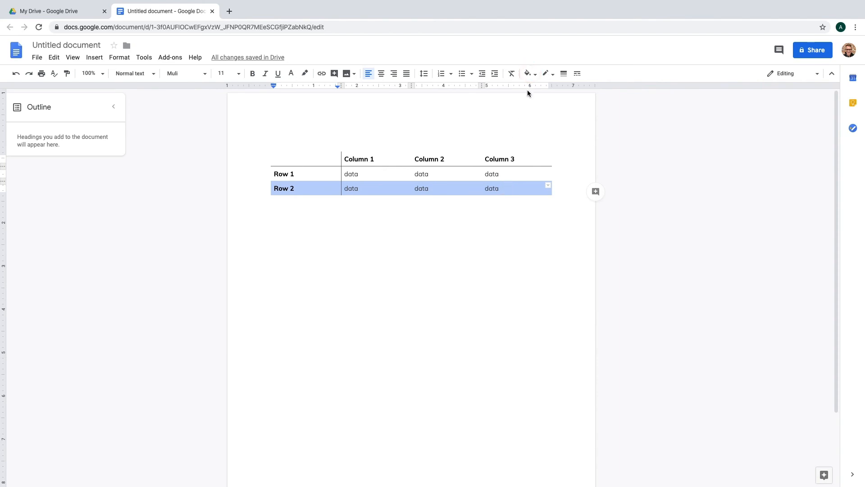
pyautogui.click(528, 73)
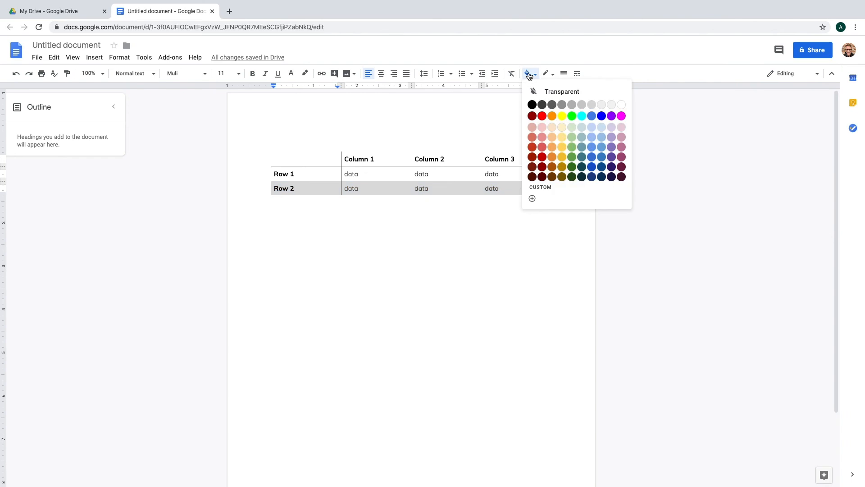
pyautogui.click(601, 126)
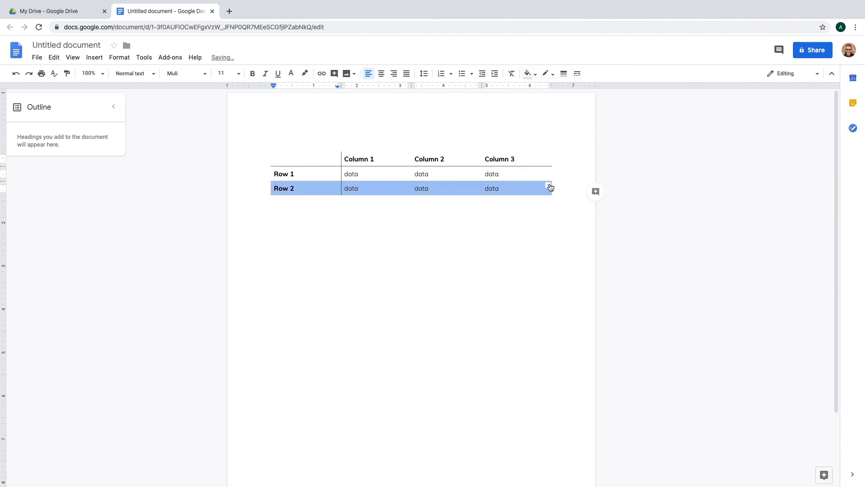
pyautogui.click(532, 190)
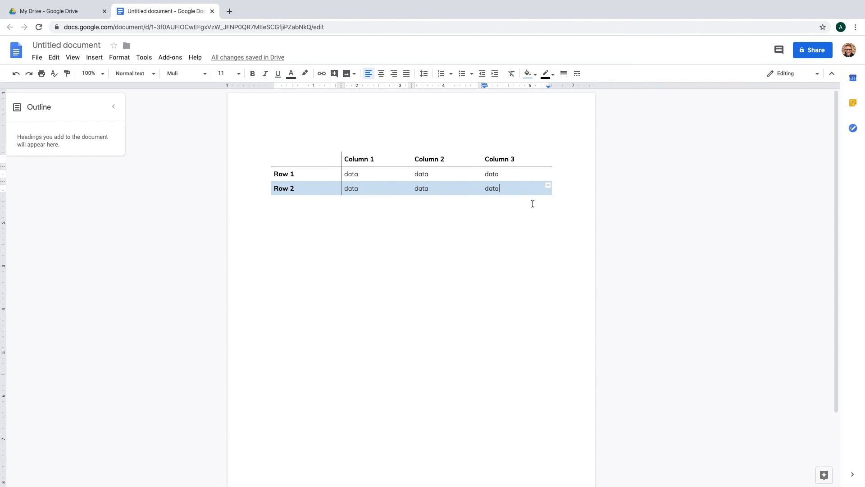
# - Insert a row below Row 2, label it Row 3 and enter data in each of its three remaining cells
pyautogui.rightClick(525, 189)
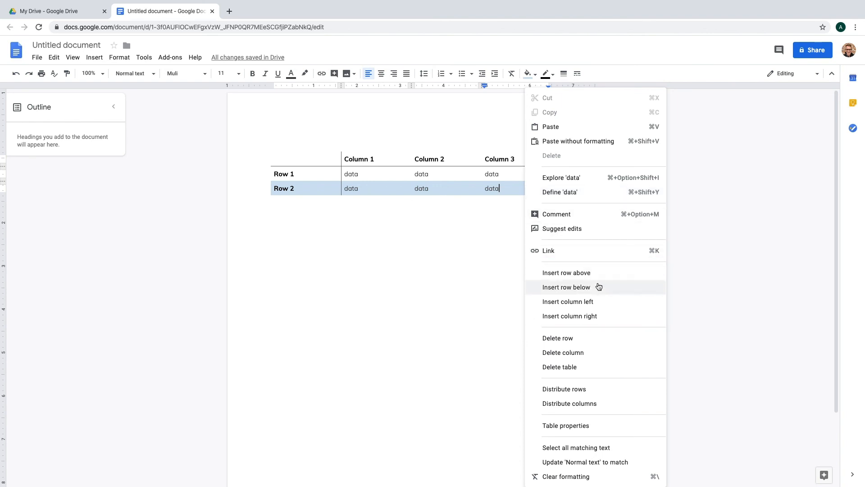
pyautogui.click(599, 287)
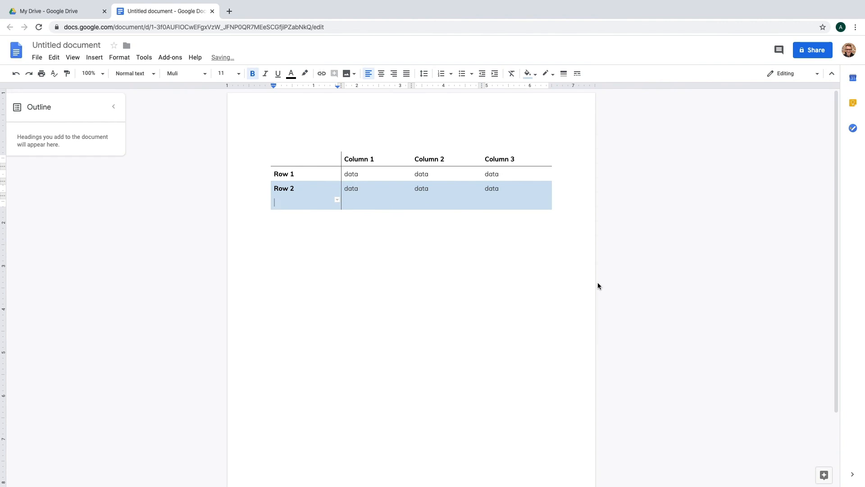
pyautogui.write('Row 3')
pyautogui.press('Tab')
pyautogui.write('data')
pyautogui.press('Tab')
pyautogui.write('data')
pyautogui.press('Tab')
pyautogui.write('data')
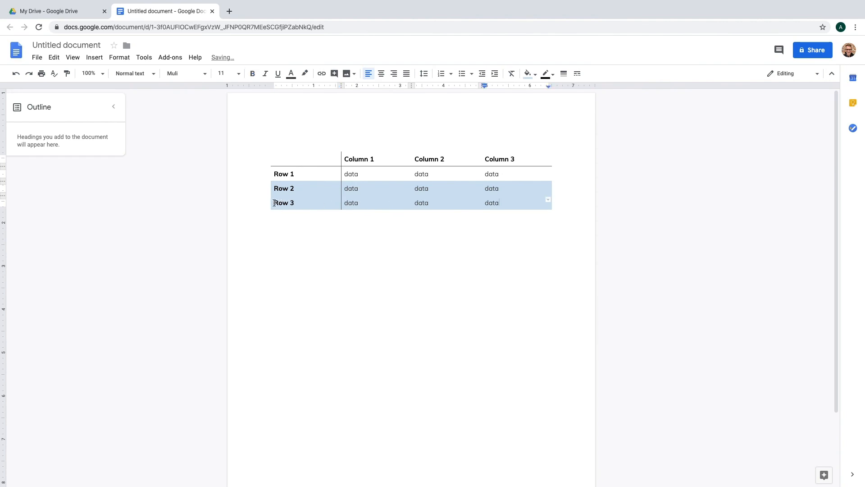
# - Set the background of the whole Row 3 row to transparent
pyautogui.moveTo(281, 204); pyautogui.dragTo(521, 201)
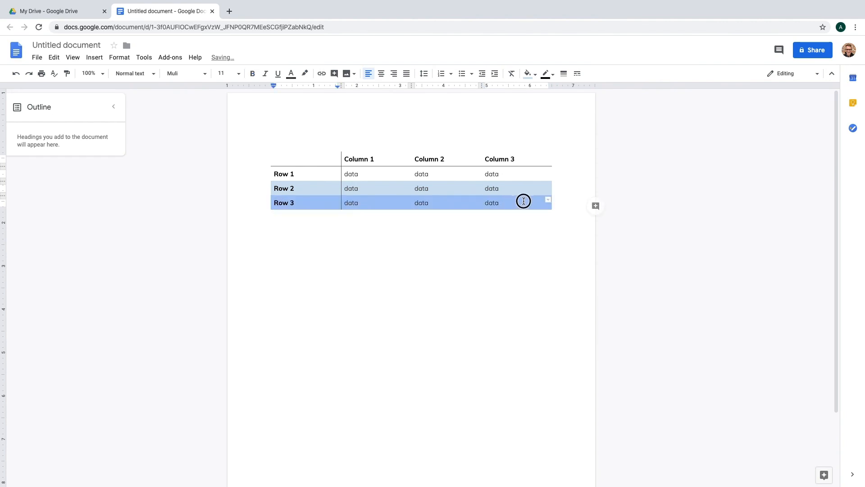
pyautogui.click(528, 73)
pyautogui.click(553, 92)
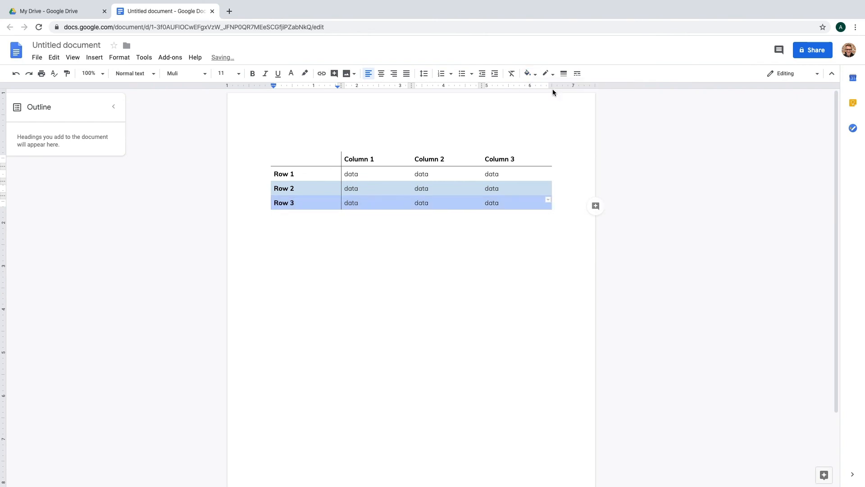
pyautogui.click(512, 203)
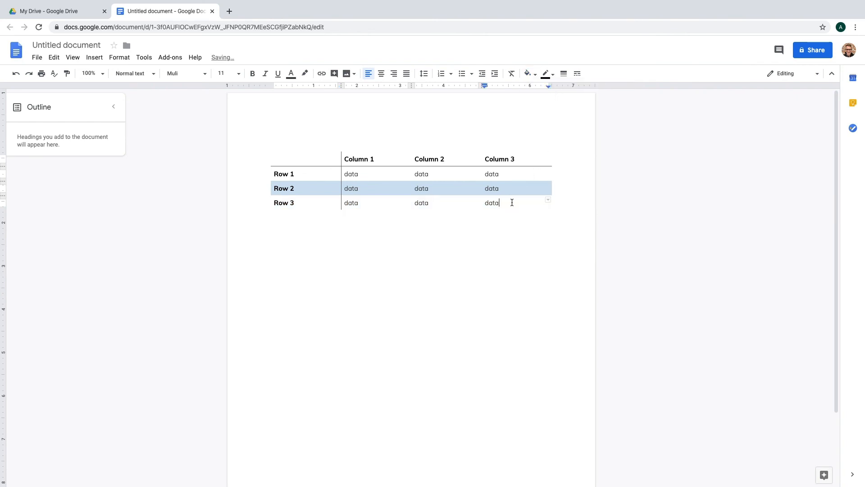